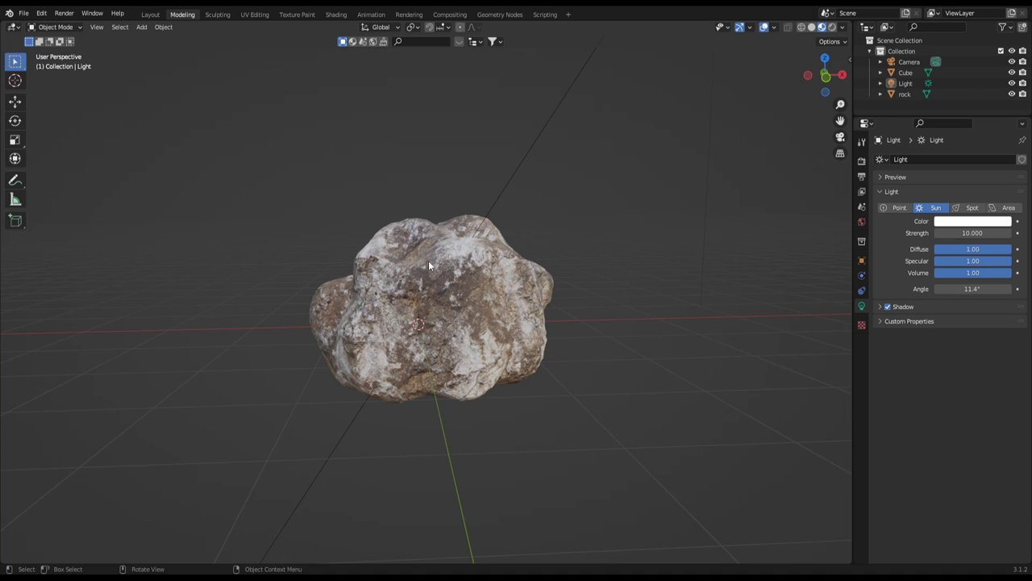
- Orbit the view around the rock, then open the File menu and close it unused
middle_drag(429, 260, 439, 260)
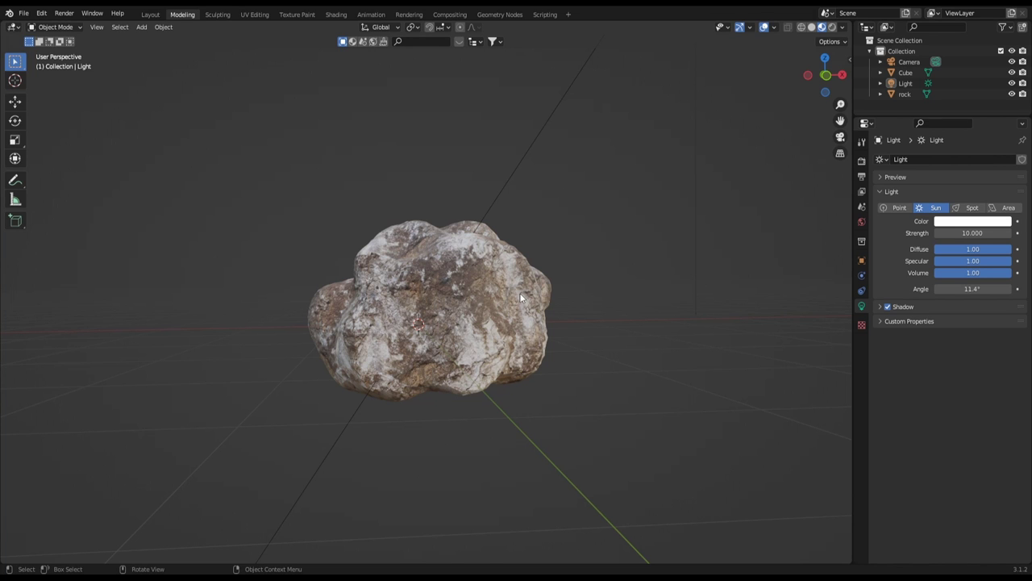
middle_drag(503, 289, 499, 291)
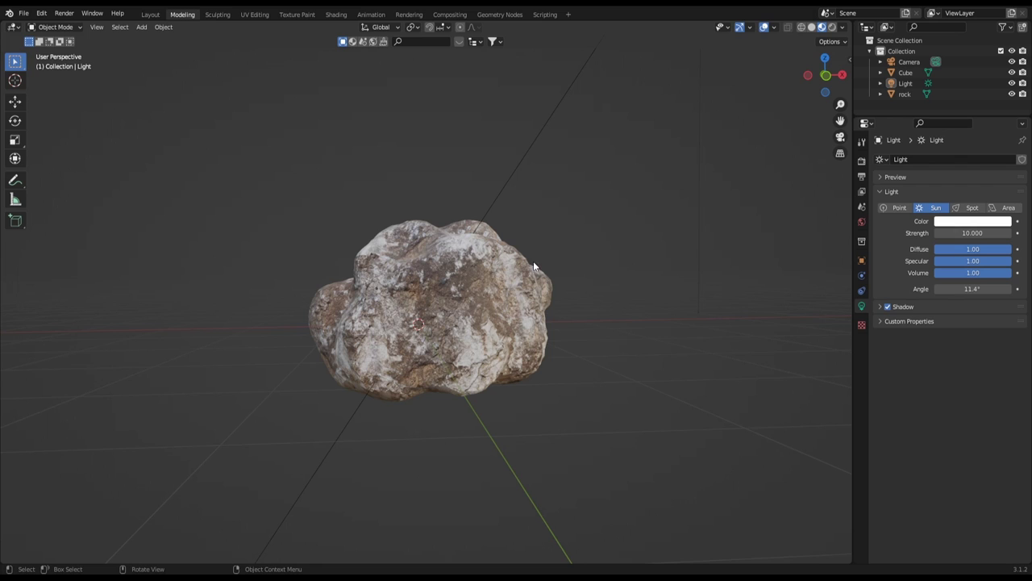
click(24, 14)
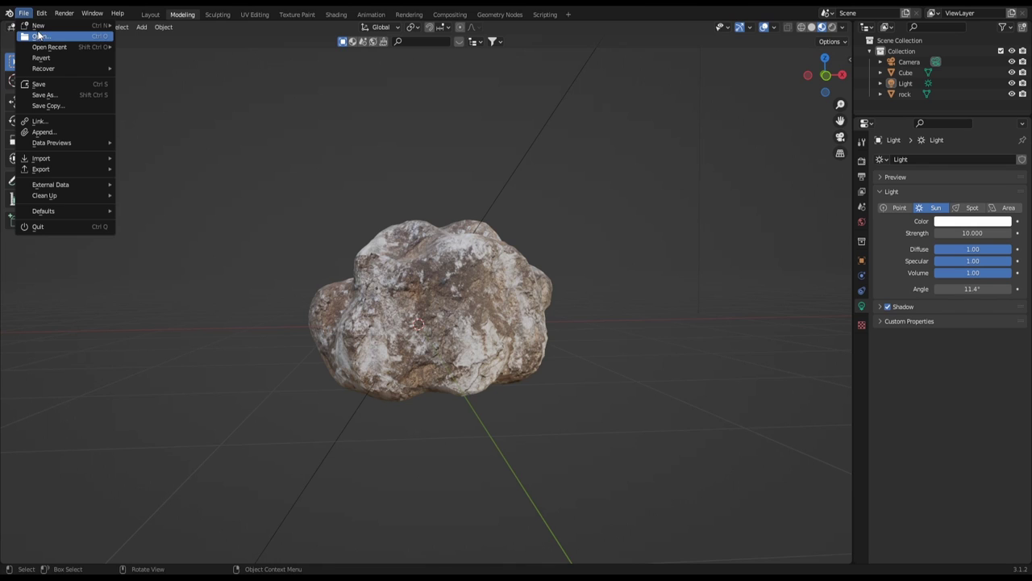
key(Escape)
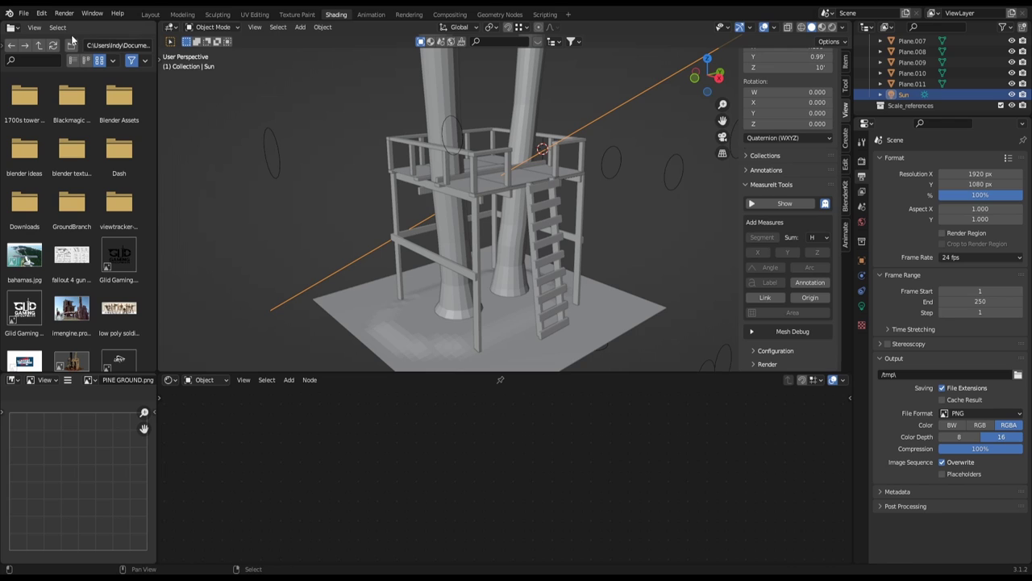
- Open, dismiss and reopen the File menu to reach rock.blend under Open Recent
click(23, 16)
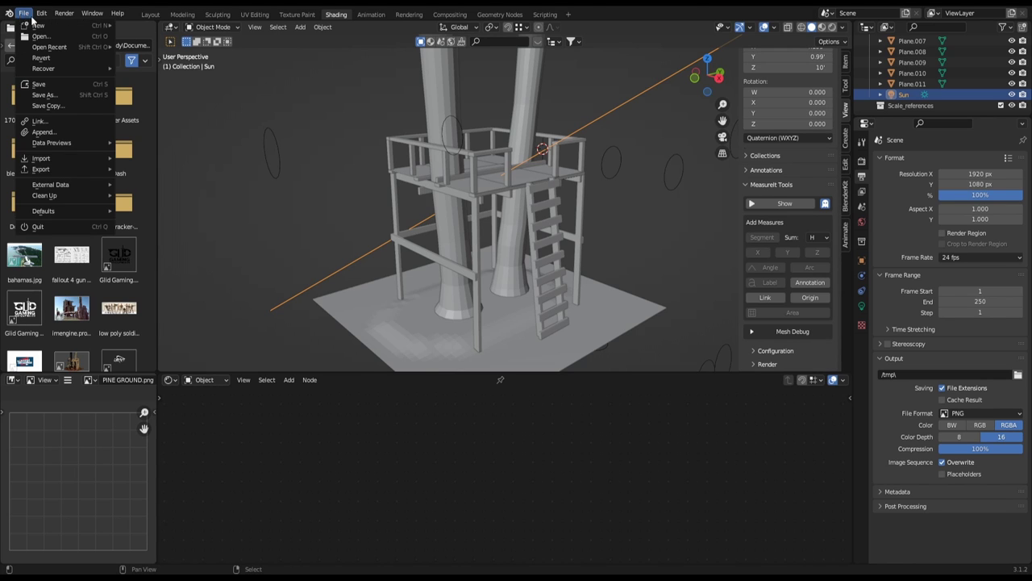
click(28, 17)
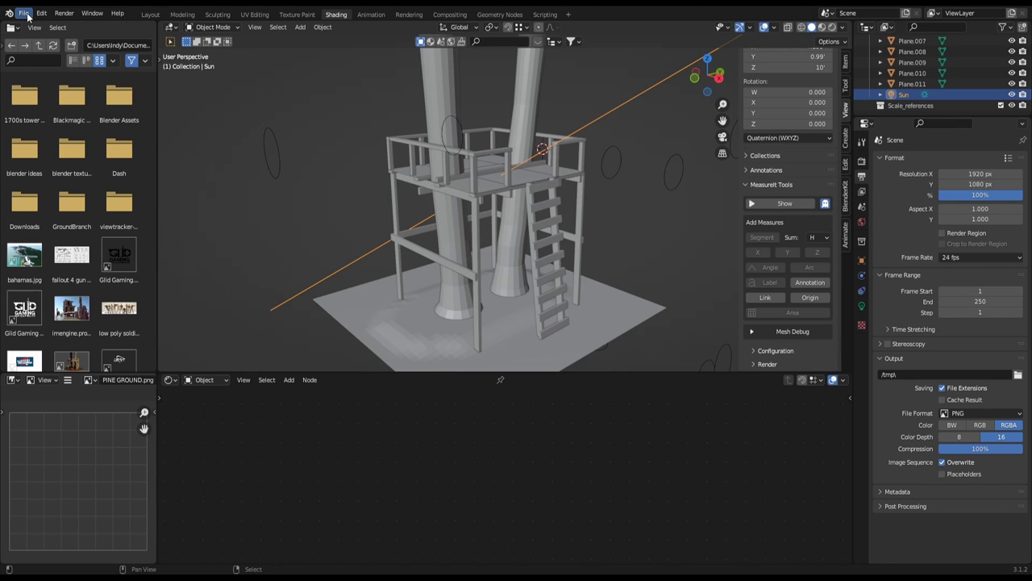
click(25, 16)
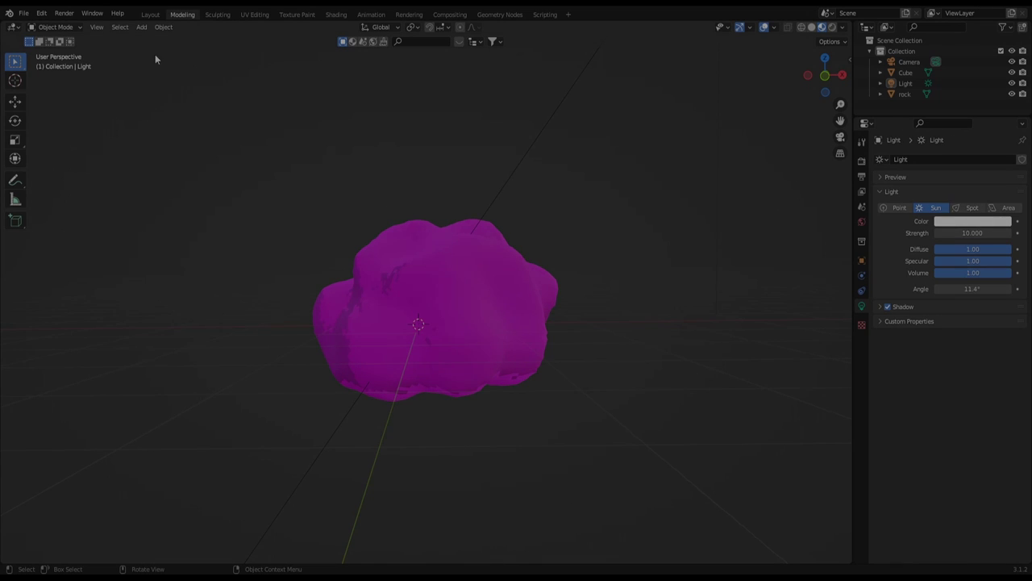
- Reload rock.blend from File > Open Recent so the stone texture returns
click(24, 13)
mouse_move(50, 47)
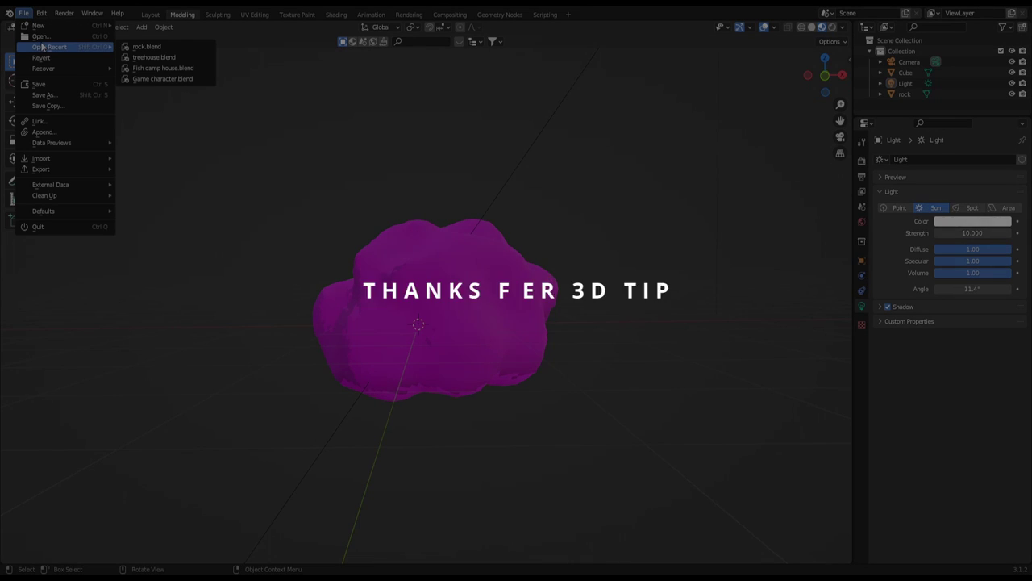
click(139, 47)
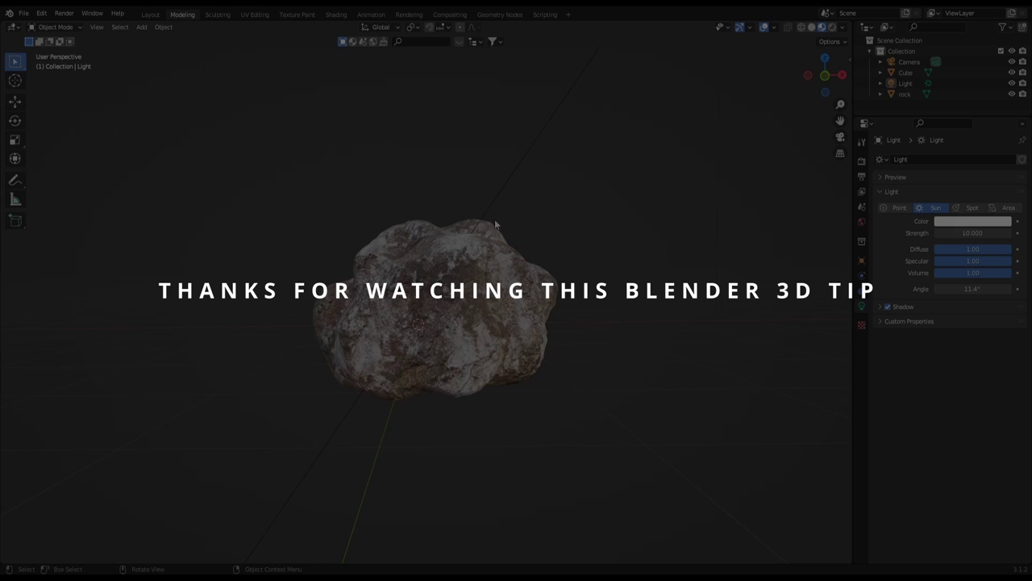